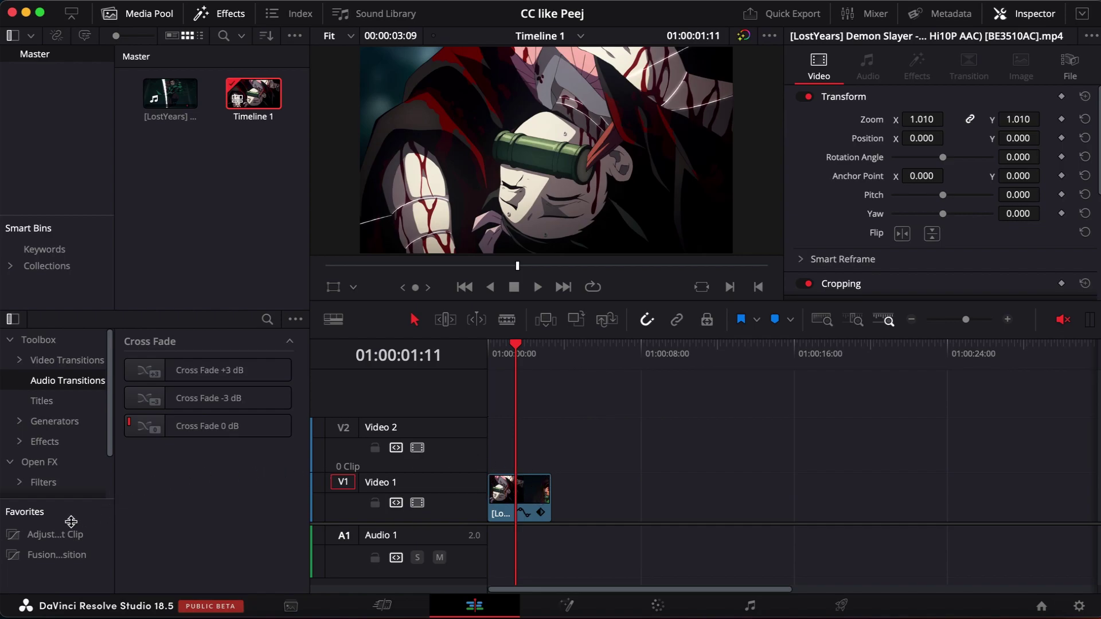
Place an adjustment clip on V2 and cut it off where the anime footage ends
mouse_move(50, 533)
left_mouse_down()
mouse_move(374, 373)
mouse_move(498, 443)
left_mouse_up()
left_click(551, 353)
left_click(562, 439)
key("ctrl+b")
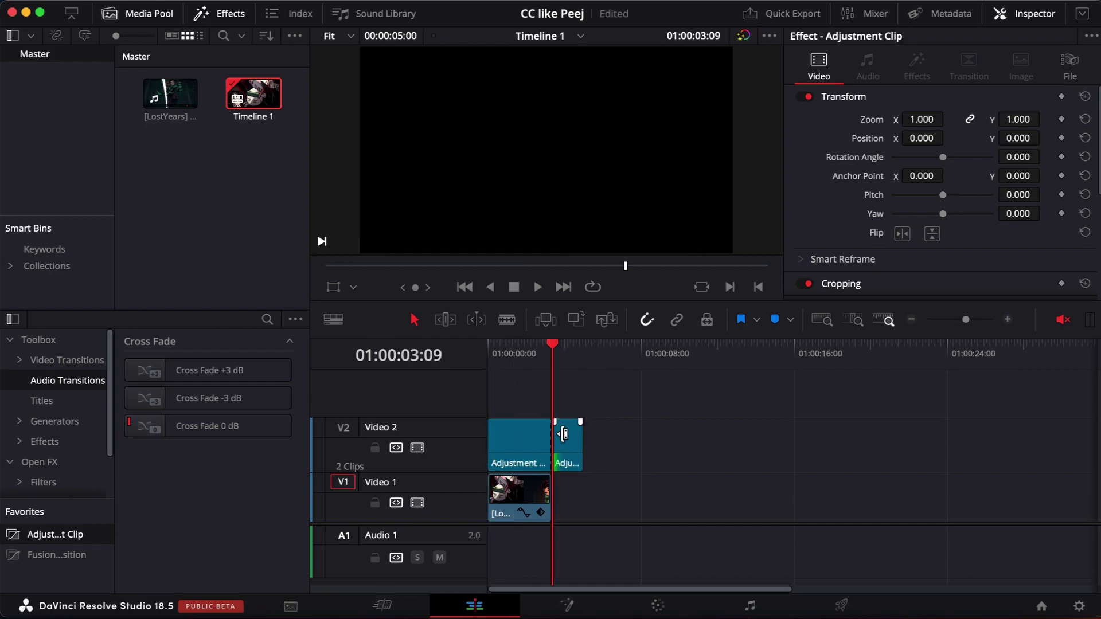
key("Delete")
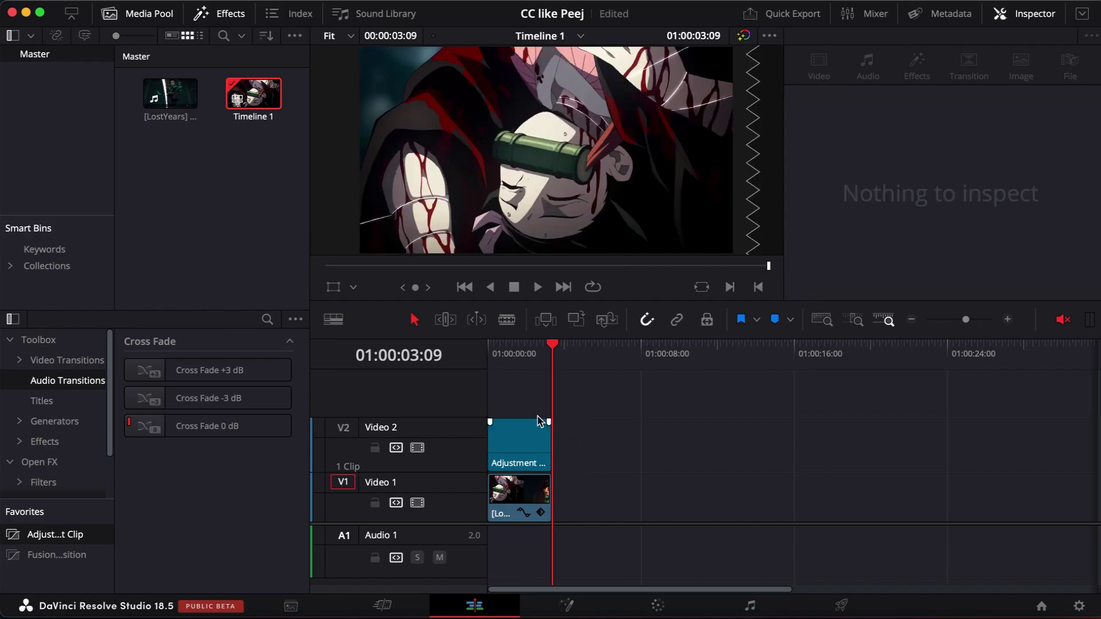
Open the trimmed adjustment clip in the Fusion page
right_click(534, 436)
right_click(510, 435)
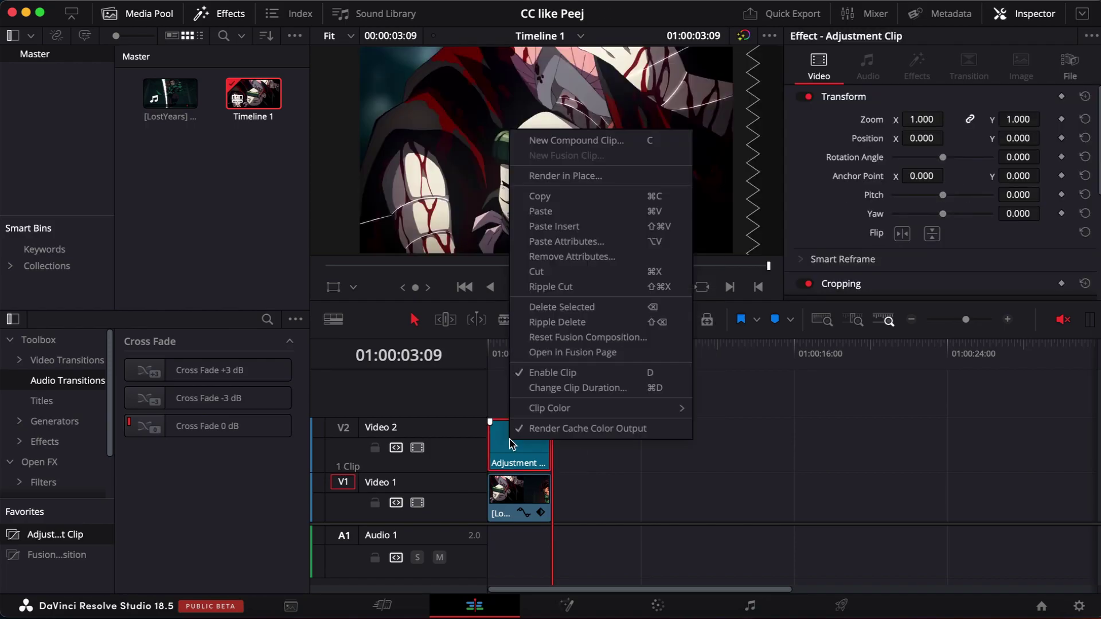
left_click(577, 352)
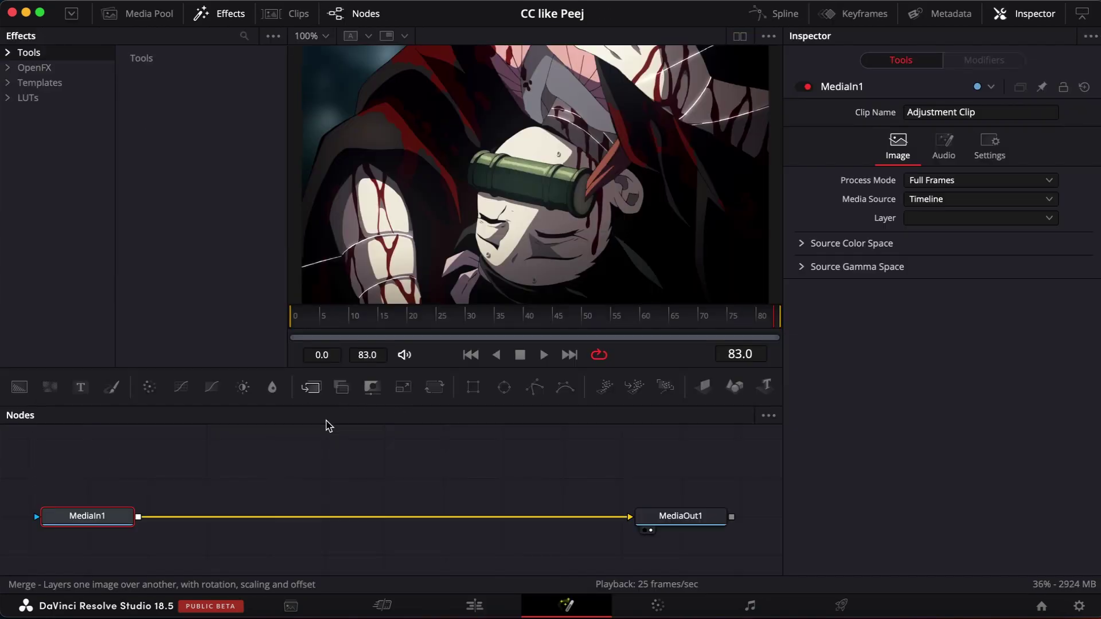
Mute the audio playback
right_click(437, 356)
left_click(434, 363)
right_click(437, 360)
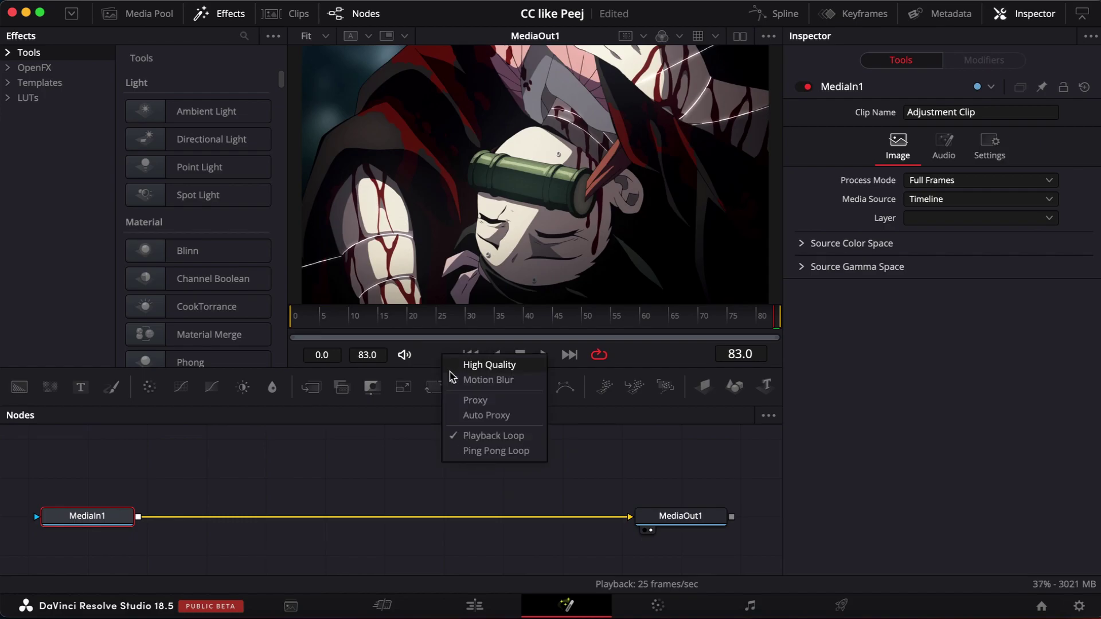
left_click(469, 378)
left_click(405, 356)
right_click(435, 362)
left_click(334, 478)
Insert a Hue-mode Merge between MediaIn1 and MediaOut1, and add a Background node
left_click_drag(321, 396, 387, 517)
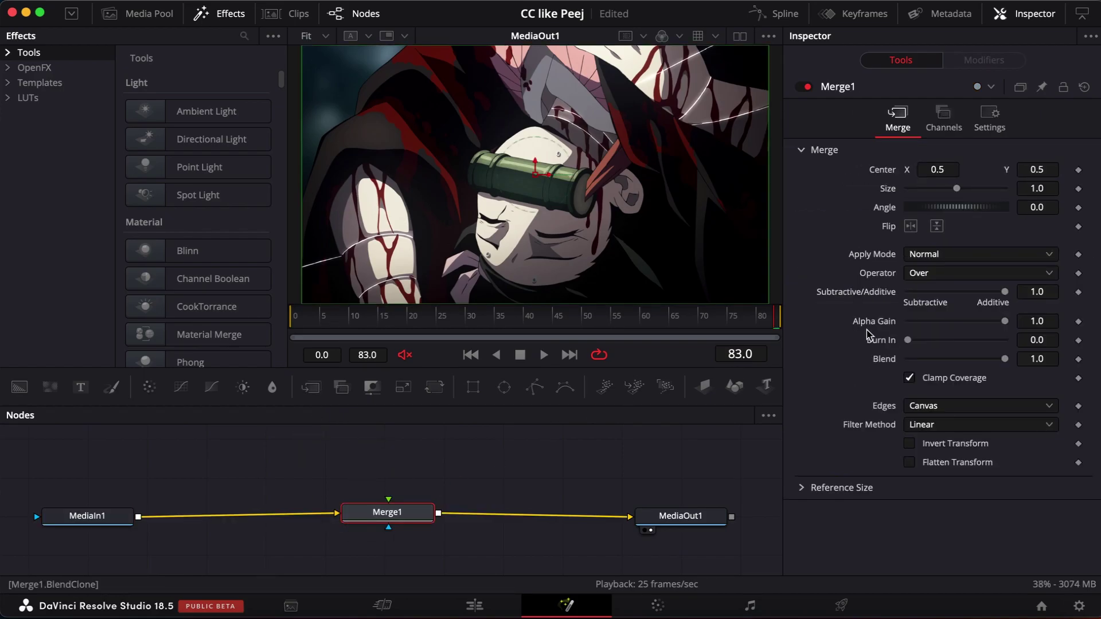
left_click(966, 255)
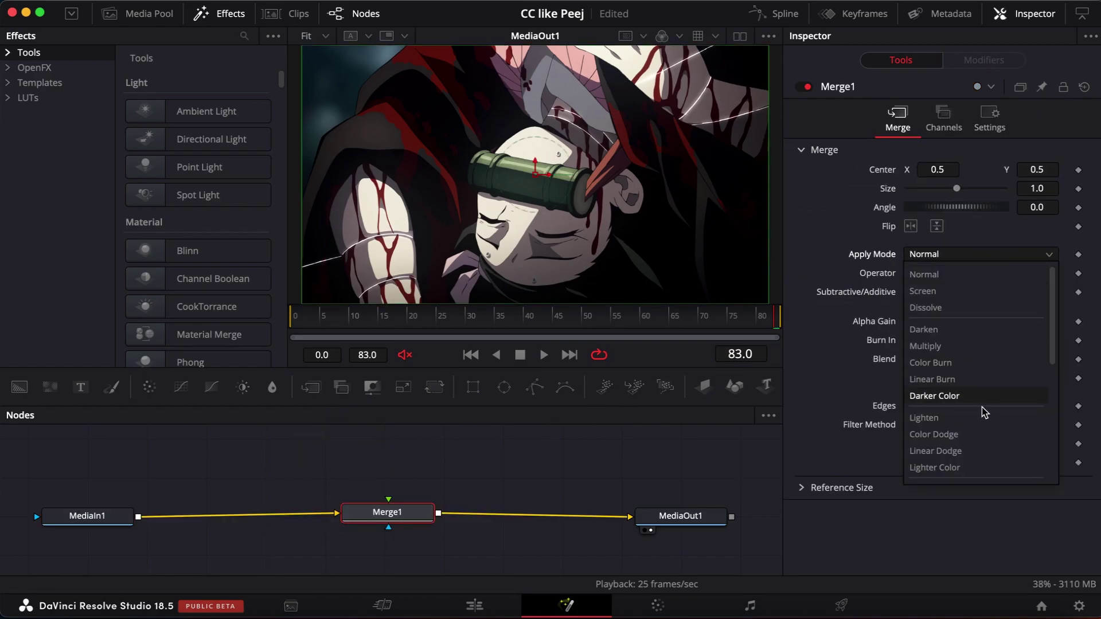
scroll(985, 412, "down", 5)
left_click(972, 394)
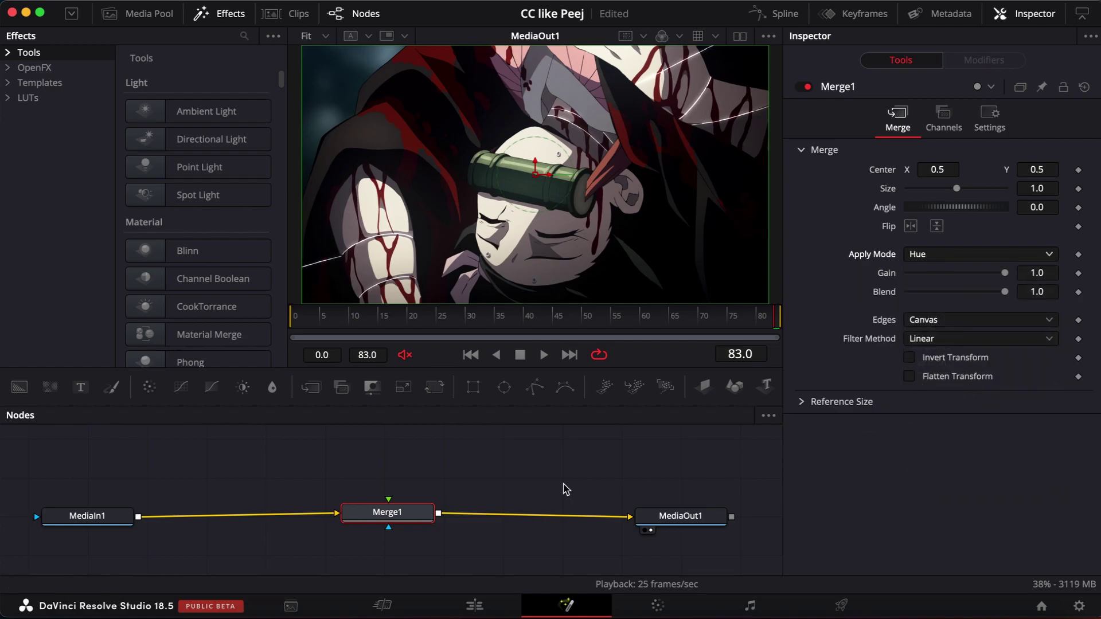
mouse_move(20, 387)
left_mouse_down()
mouse_move(395, 440)
mouse_move(395, 456)
left_mouse_up()
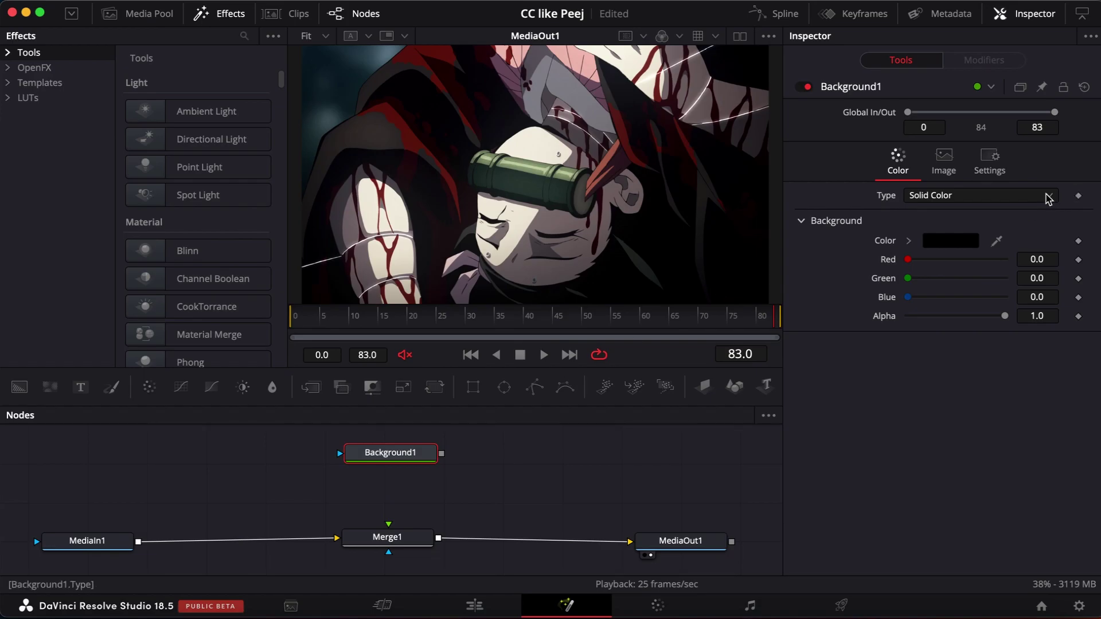
Make Background1 a vertical gradient with a white bottom, wired into Merge1's foreground
left_click(986, 199)
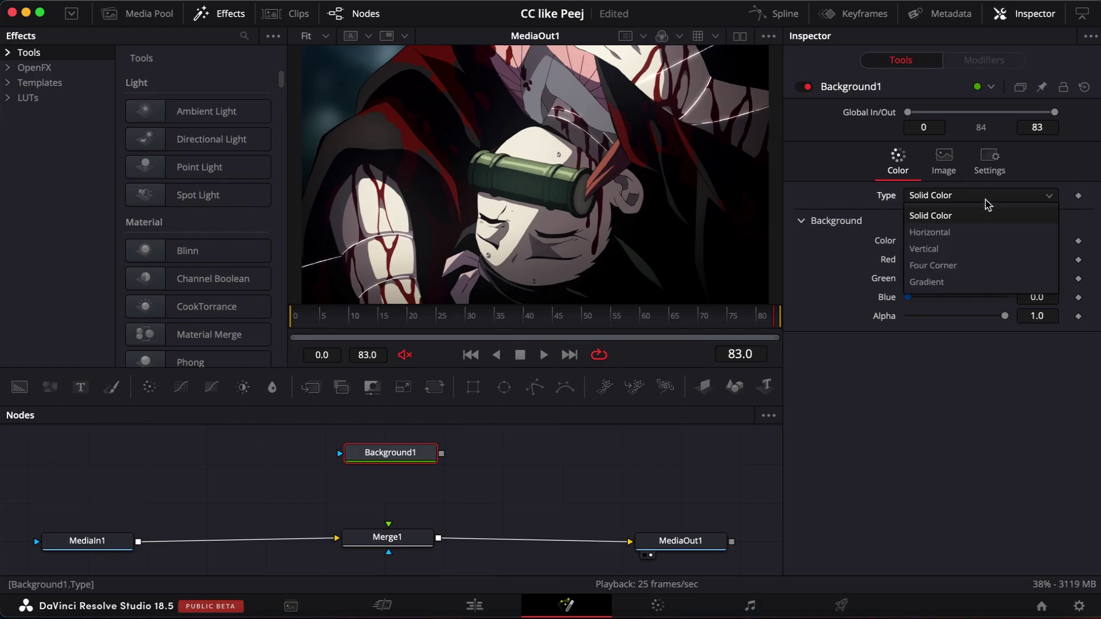
left_click(963, 249)
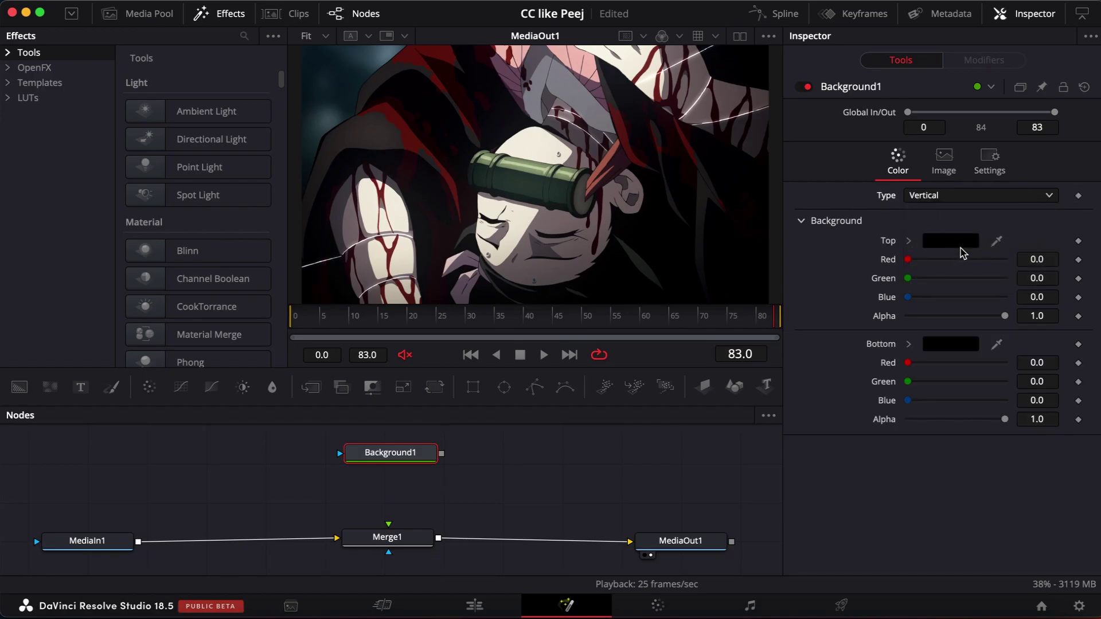
left_click(910, 345)
left_click_drag(929, 376, 887, 347)
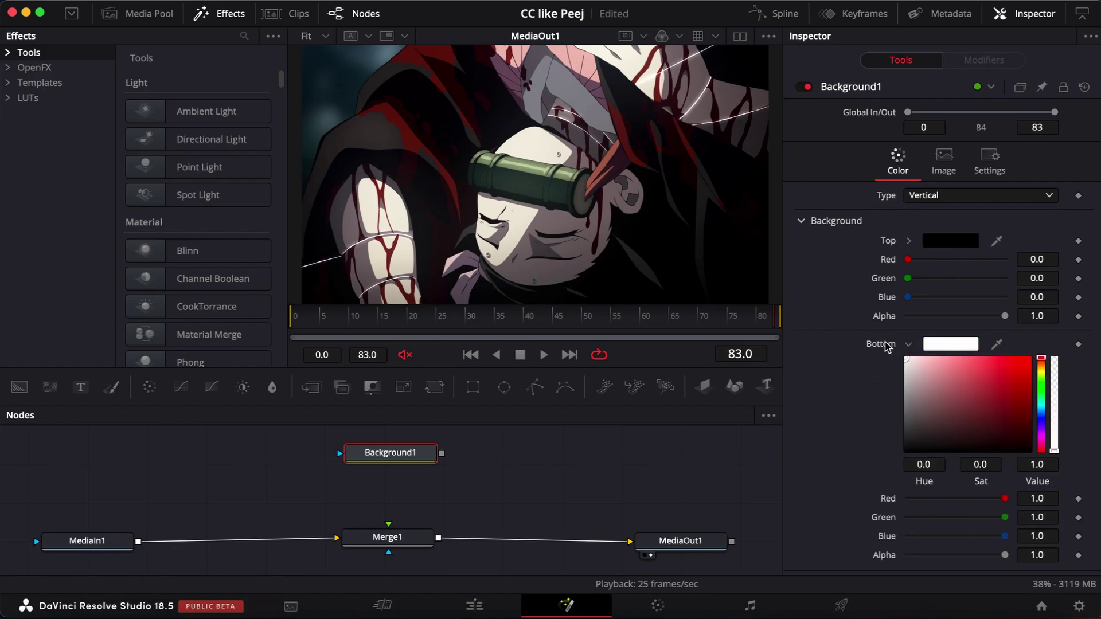
left_click_drag(440, 455, 407, 536)
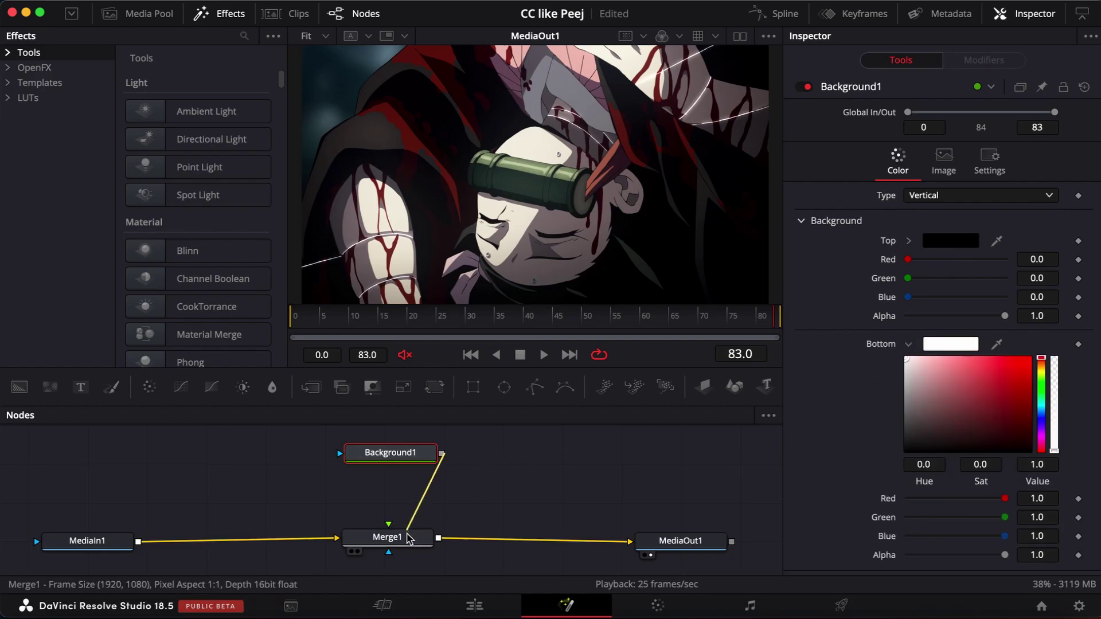
left_click_drag(413, 462, 406, 469)
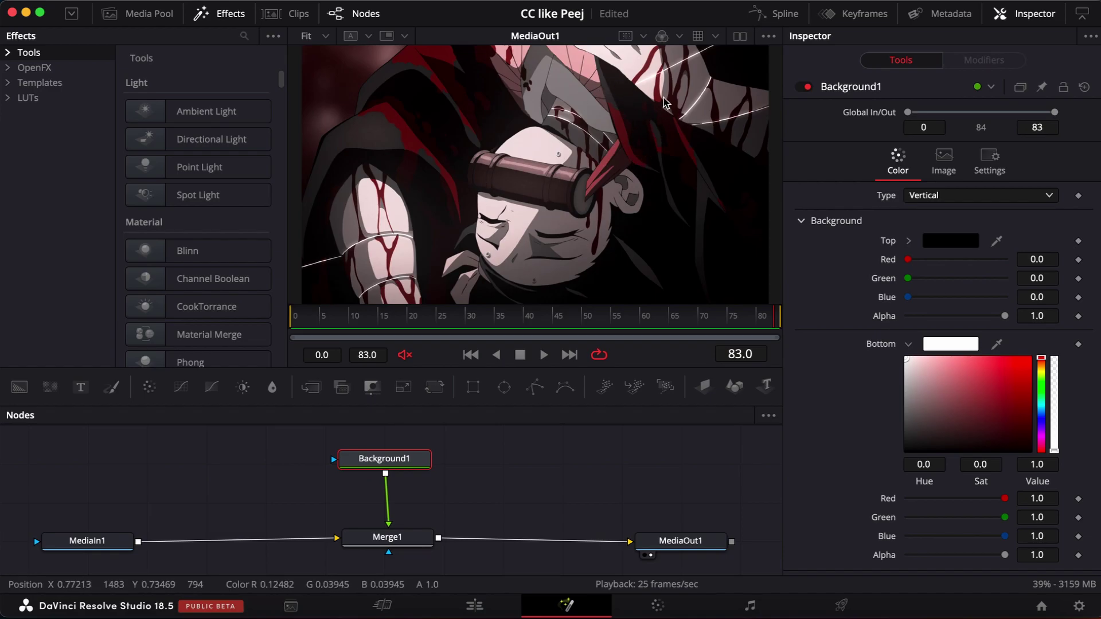
left_click(388, 520)
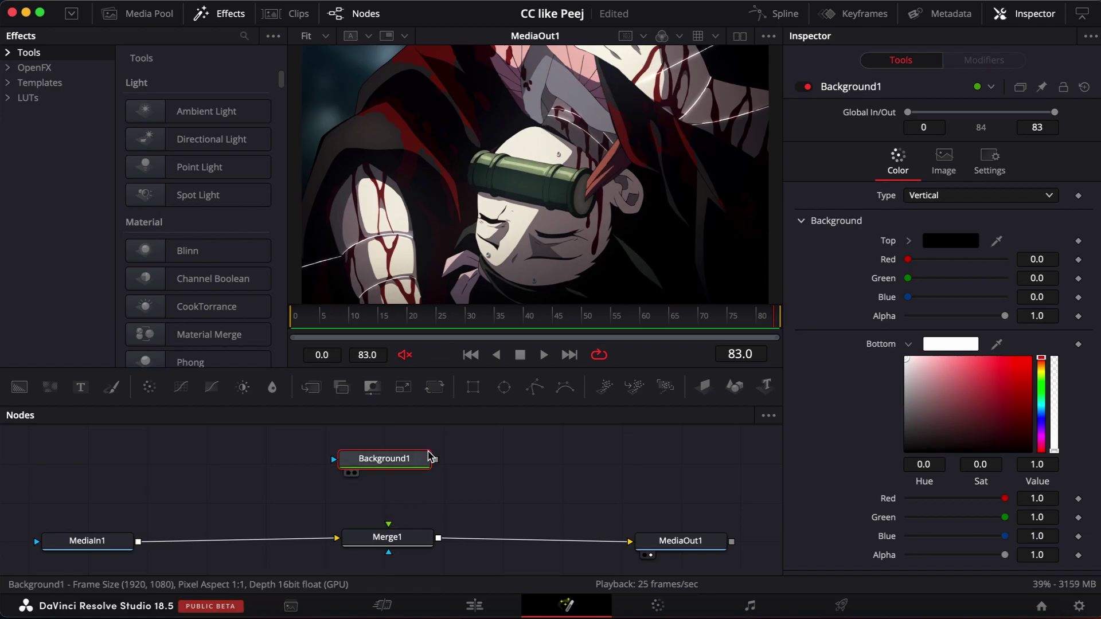
left_click_drag(435, 462, 418, 540)
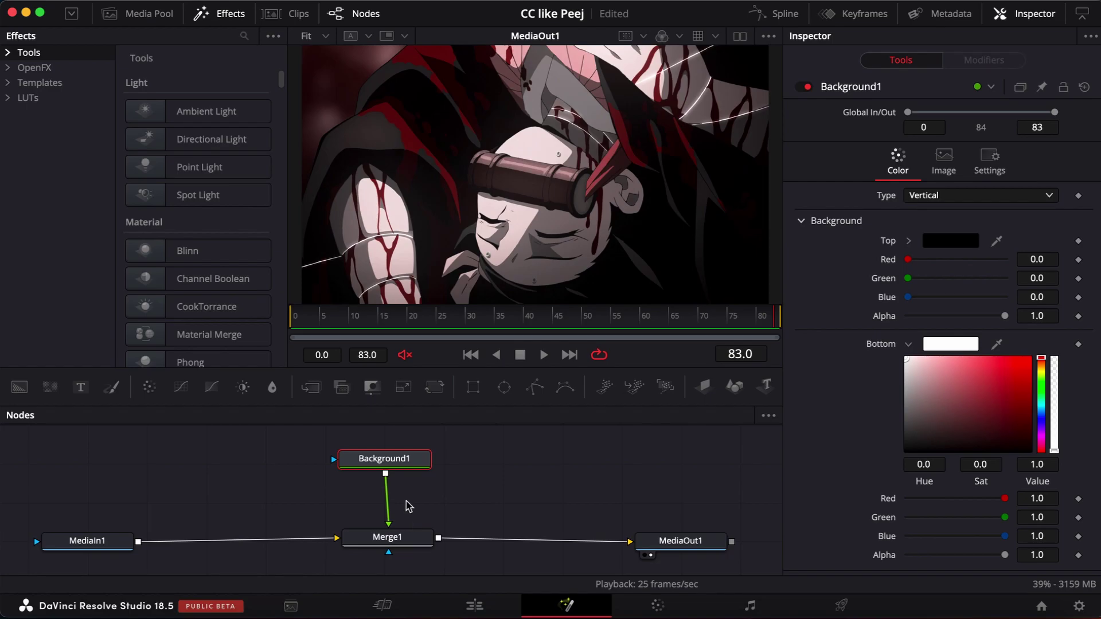
left_click_drag(406, 467, 410, 464)
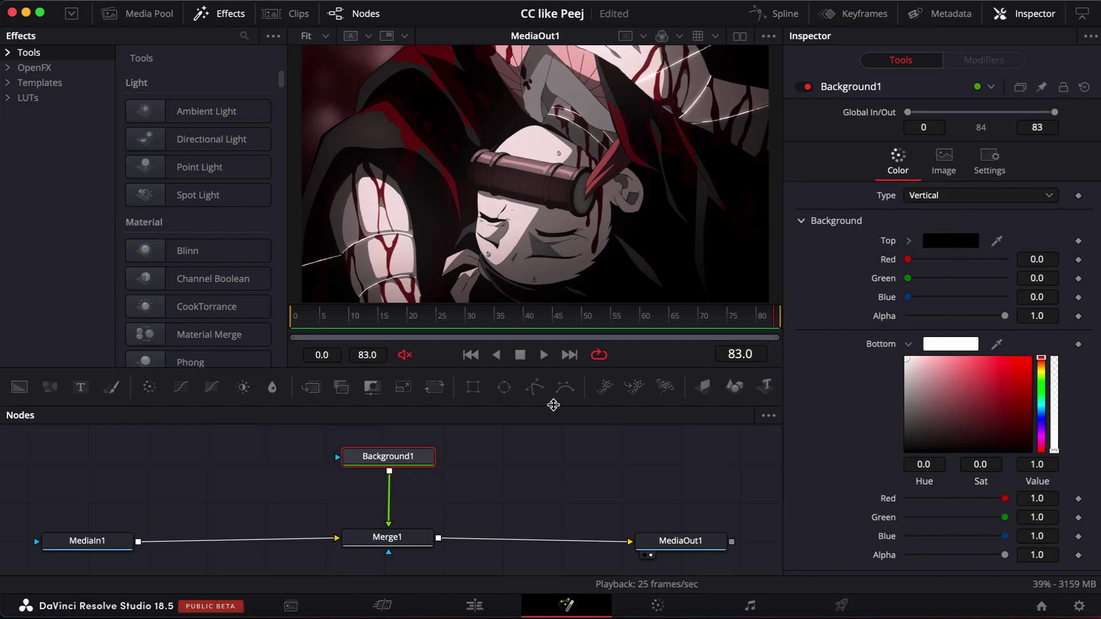
Select Merge1 to check its Hue settings in the Inspector, then deselect it
left_click(408, 546)
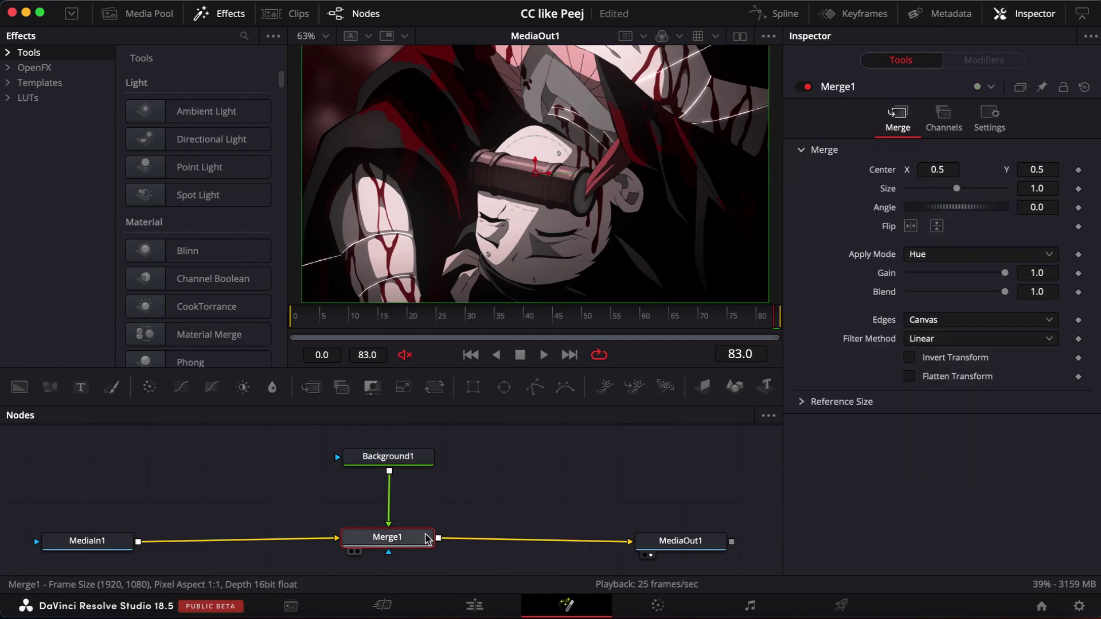
left_click(634, 488)
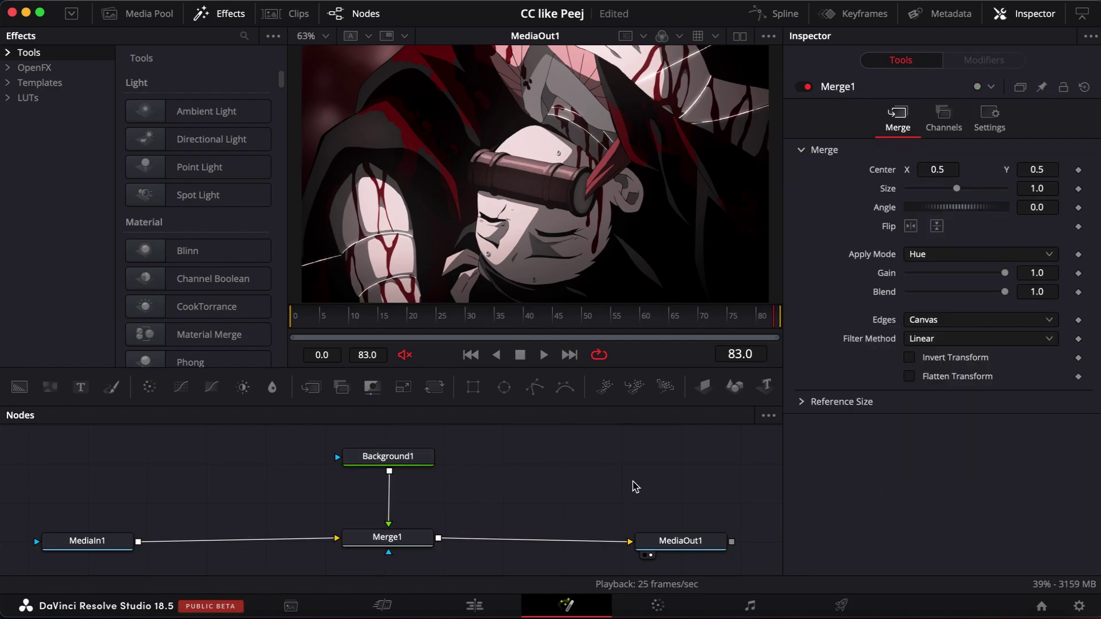